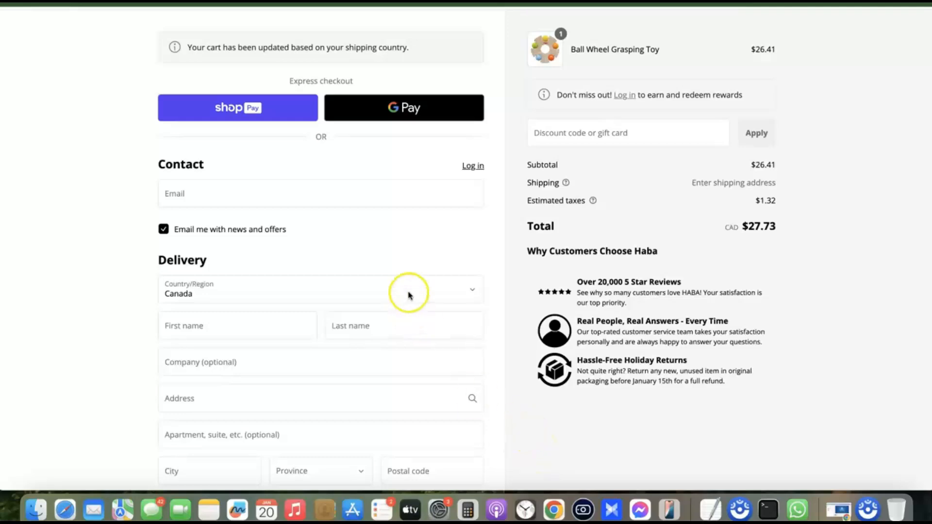
Examine the store's checkout page, from the contact and delivery fields to the shipping method and credit card payment options
scroll(408, 294, down, 3)
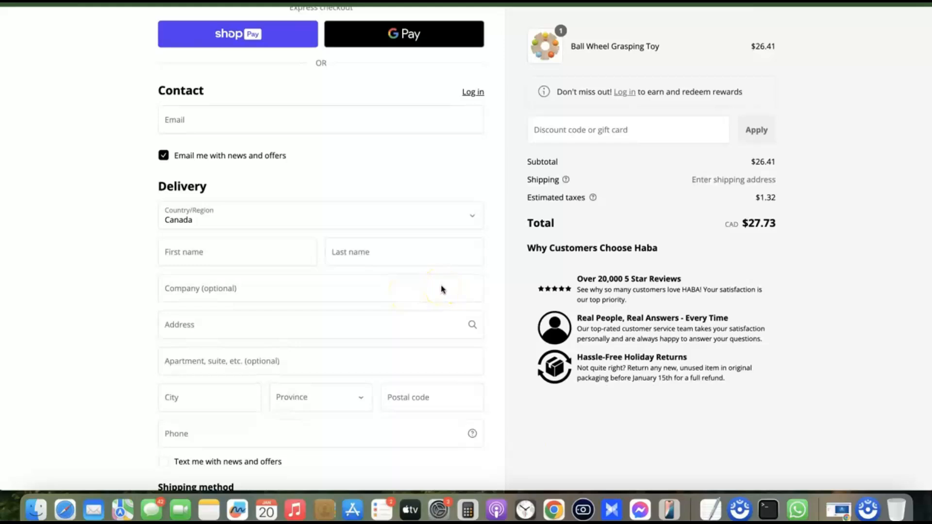
scroll(442, 286, down, 5)
scroll(442, 284, down, 10)
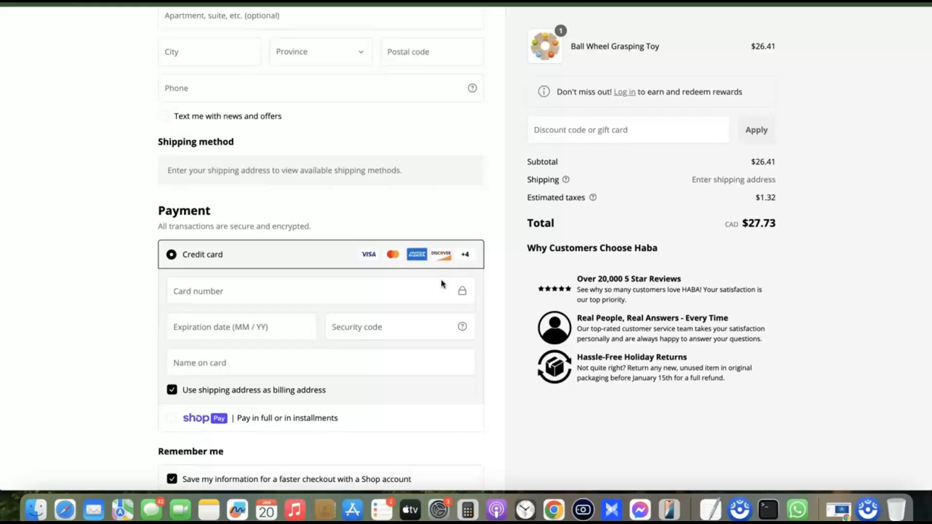
scroll(442, 284, down, 1)
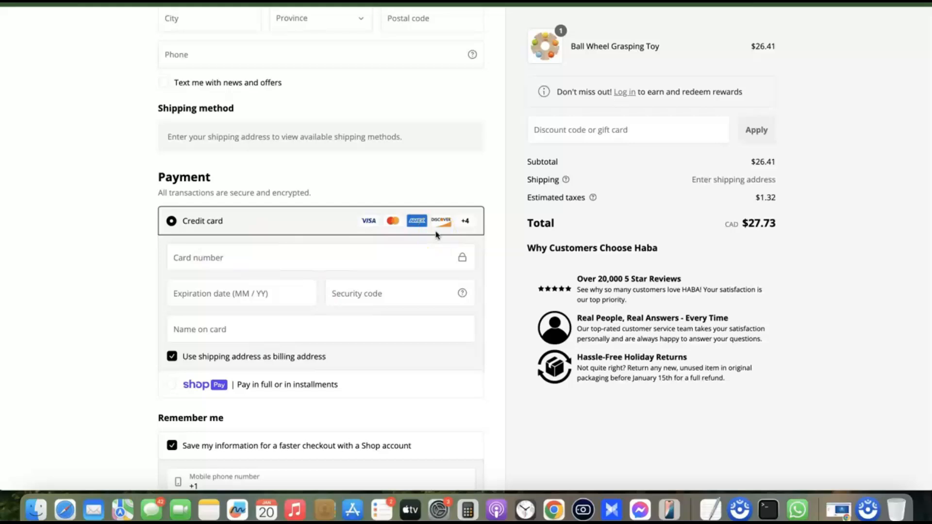
scroll(432, 232, up, 10)
scroll(427, 230, down, 4)
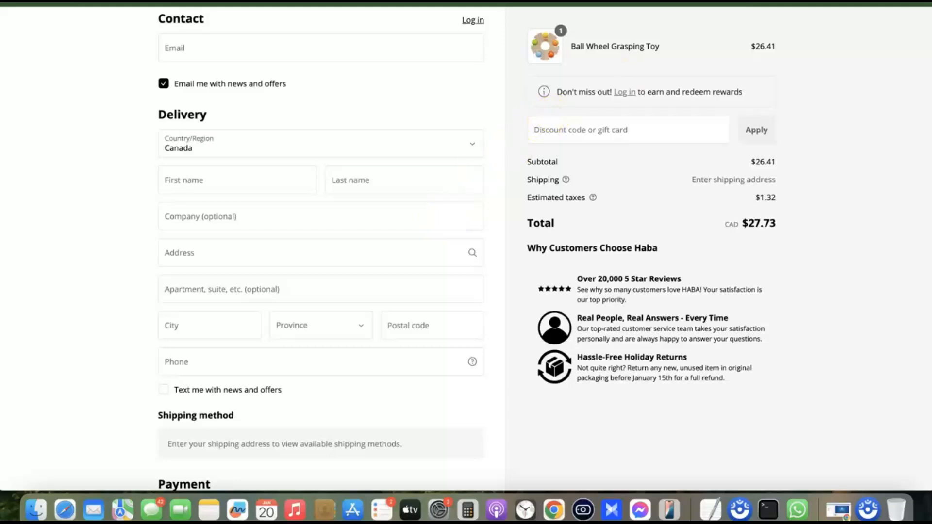
Search Google for "shopify payment gateway" in a new tab and open Shopify's payment gateways page at the country provider list
key(super+t)
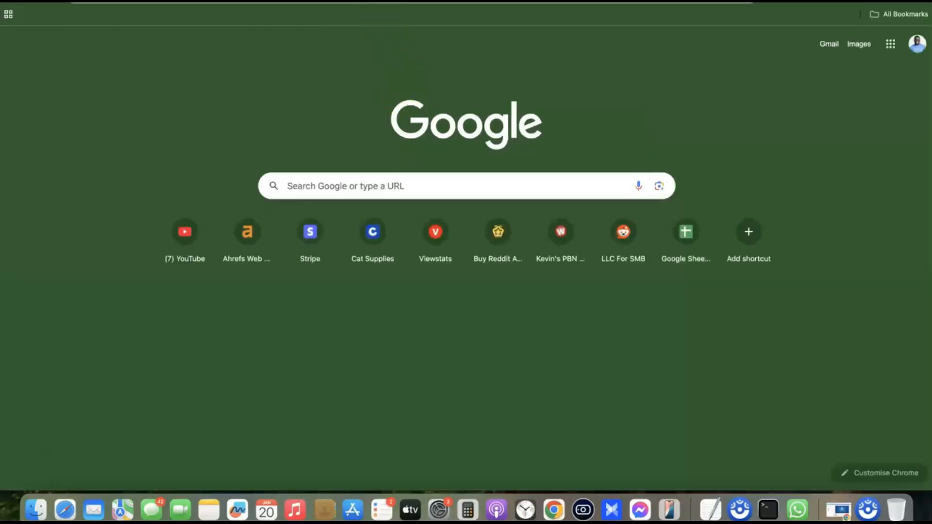
text(shopify payment gateway)
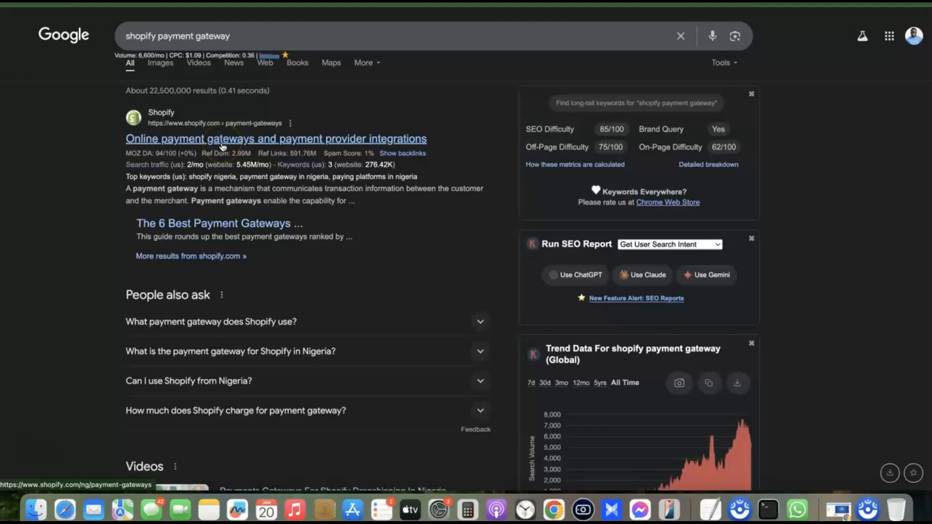
mouse_move(142, 152)
click(339, 141)
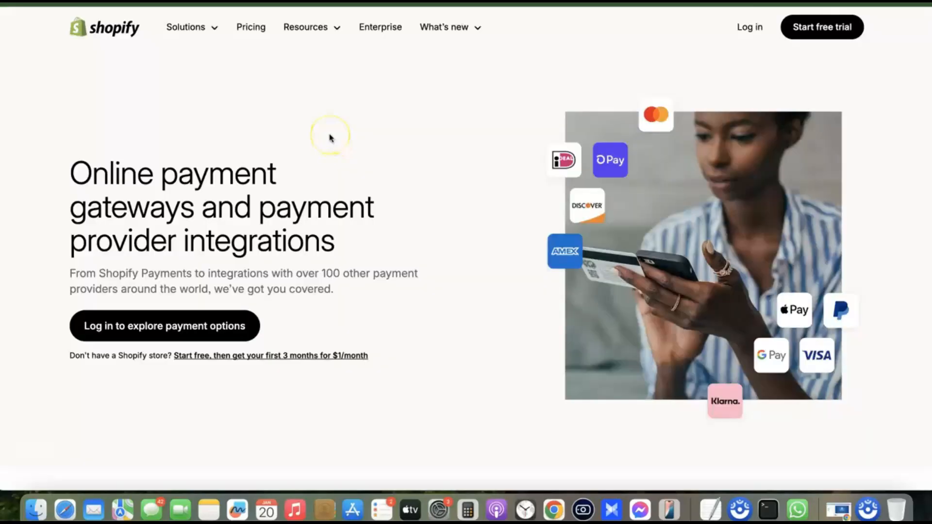
scroll(330, 138, down, 10)
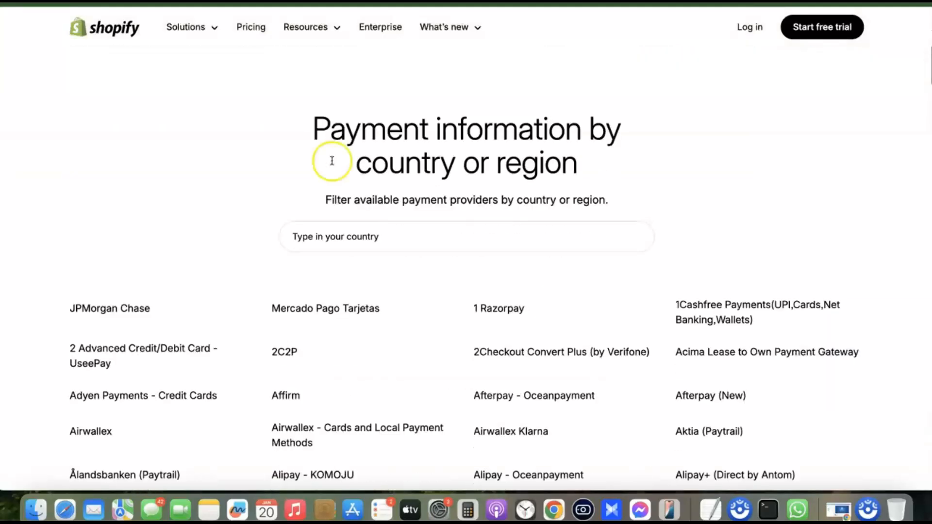
scroll(410, 236, down, 1)
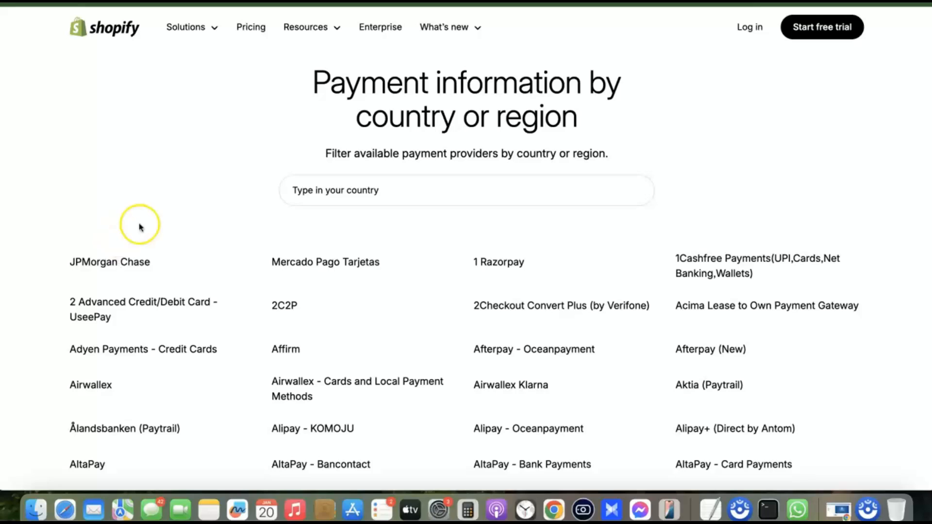
Filter the payment providers by South Africa and highlight the preferred provider, Paystack
click(392, 196)
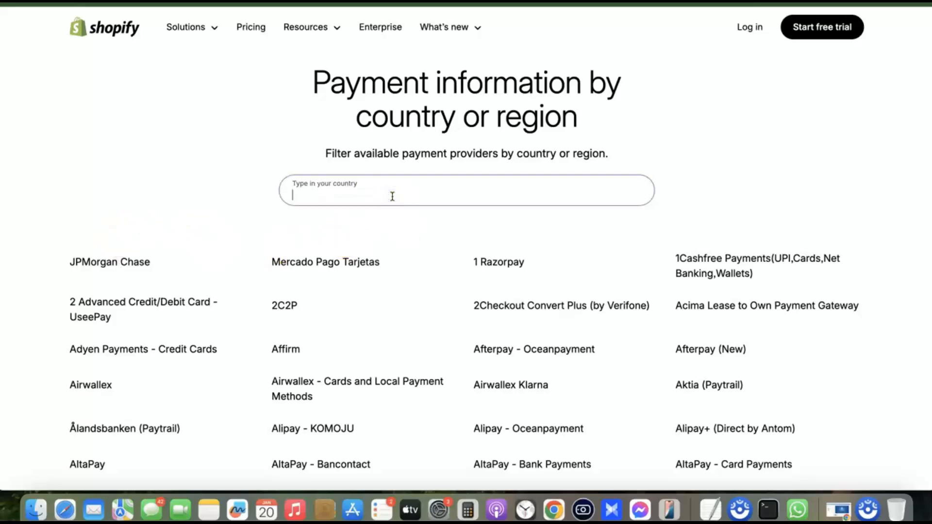
text(South)
click(356, 243)
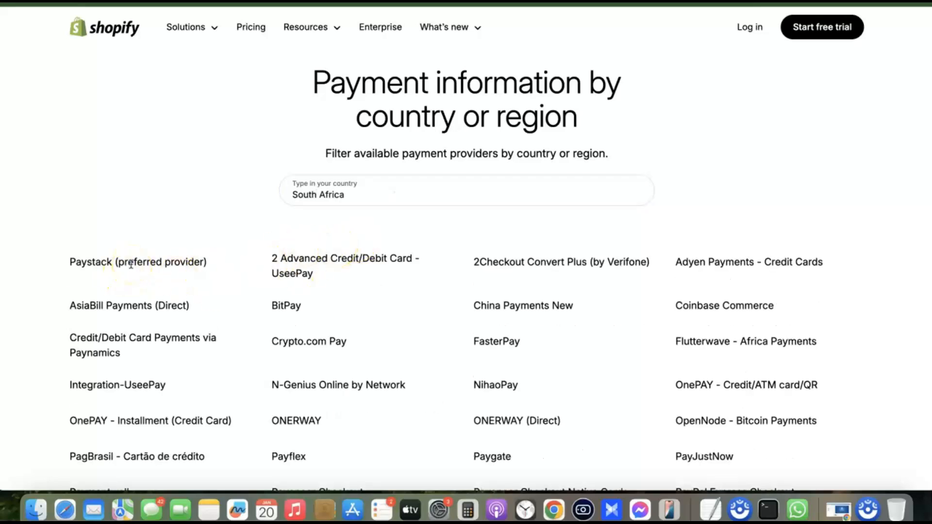
click(107, 245)
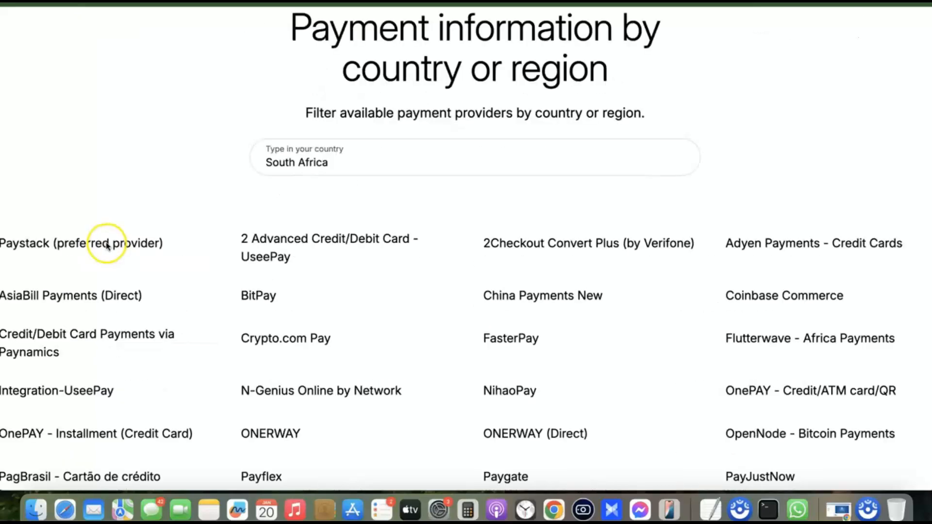
drag(101, 242, 263, 241)
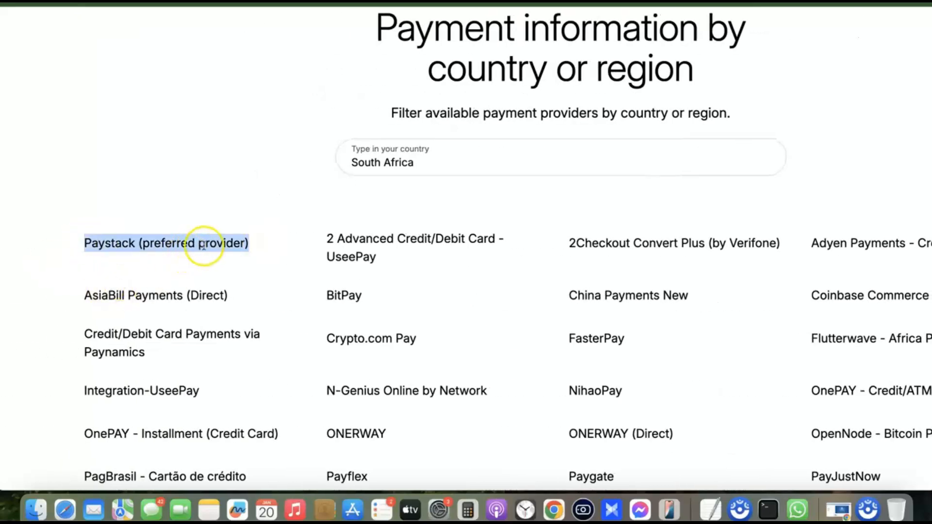
Filter the payment providers by Ghana and highlight the Paystack entry
triple_click(388, 164)
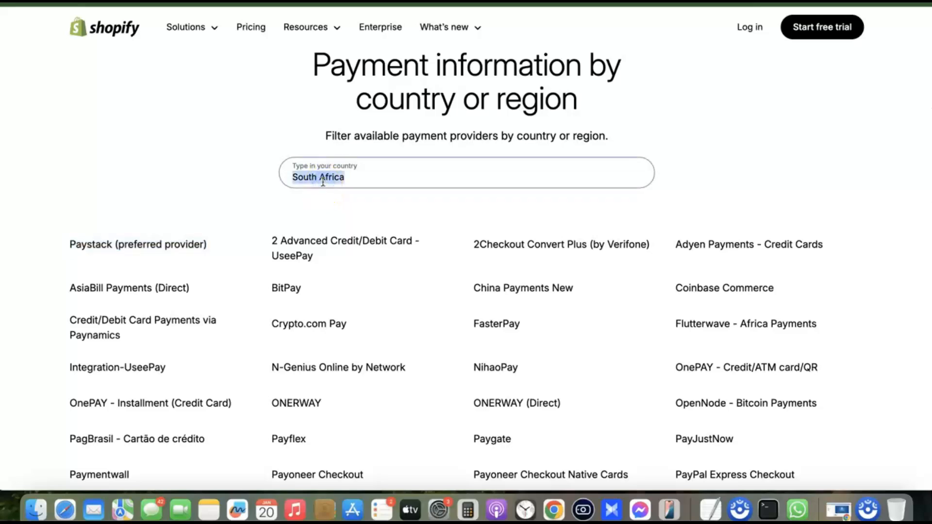
text(Ghana)
key(Return)
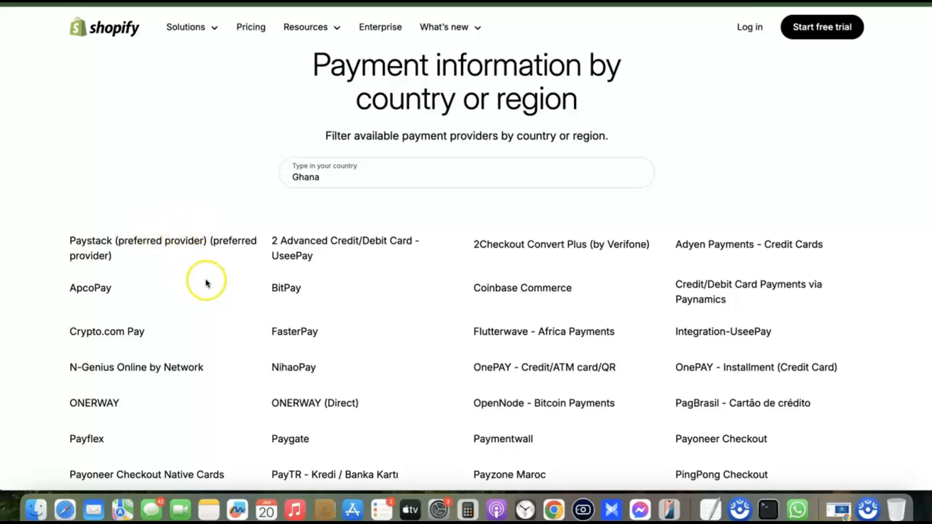
scroll(114, 246, up, 5)
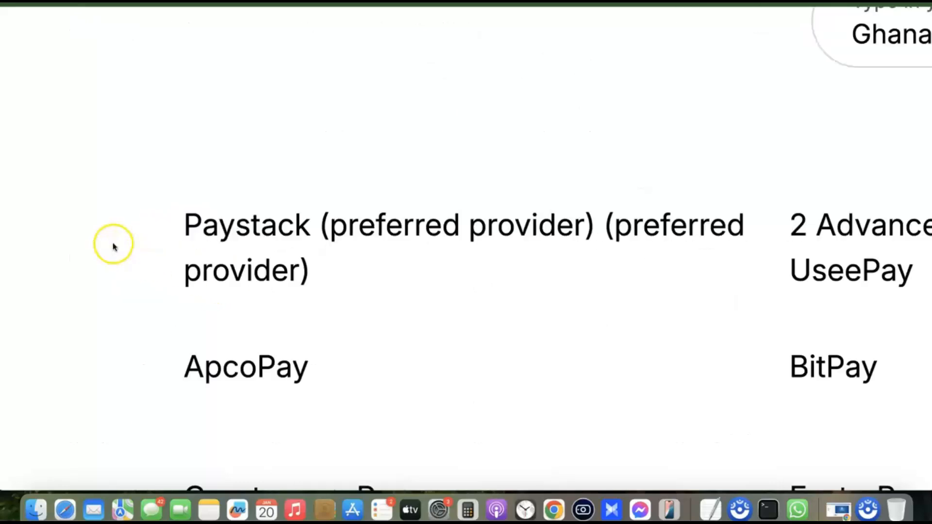
drag(191, 219, 327, 266)
Filter the payment providers by Philippines and look over the providers offered there
scroll(327, 266, down, 5)
double_click(354, 180)
click(353, 180)
double_click(353, 180)
text(phil)
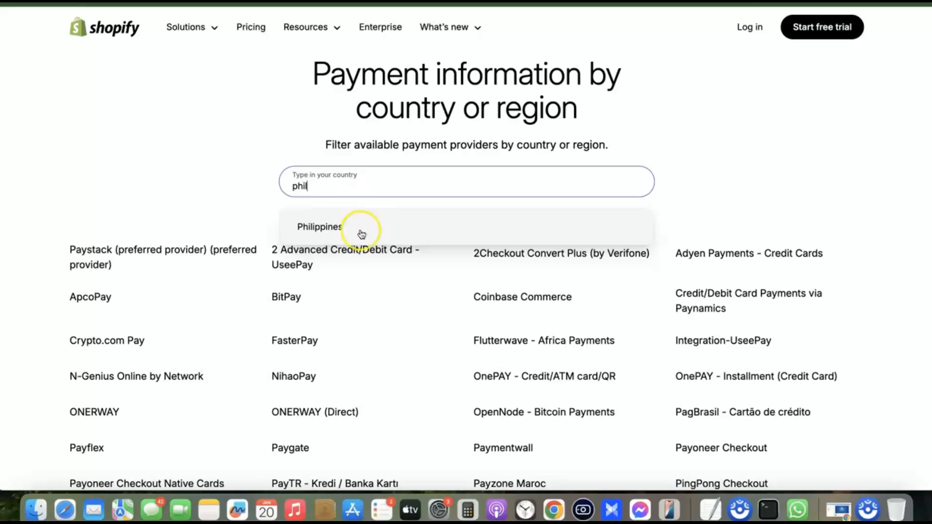
click(334, 230)
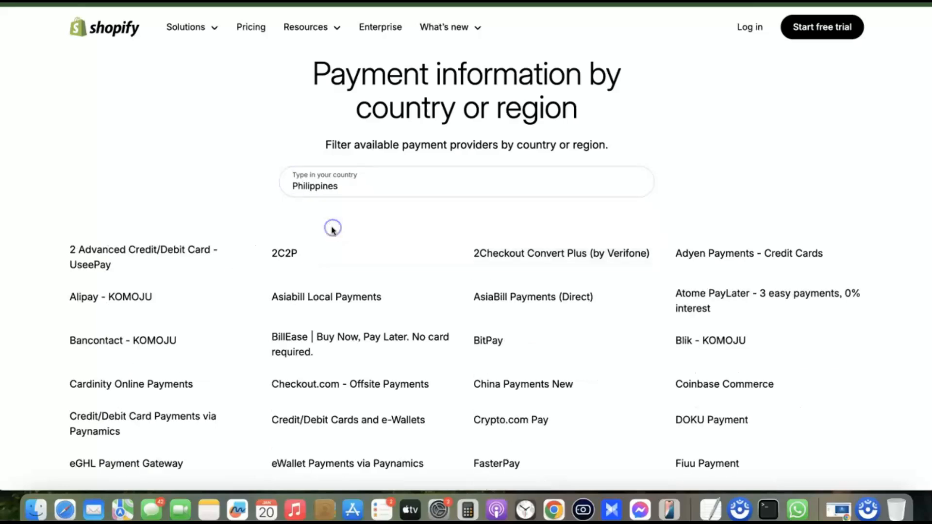
scroll(291, 223, down, 1)
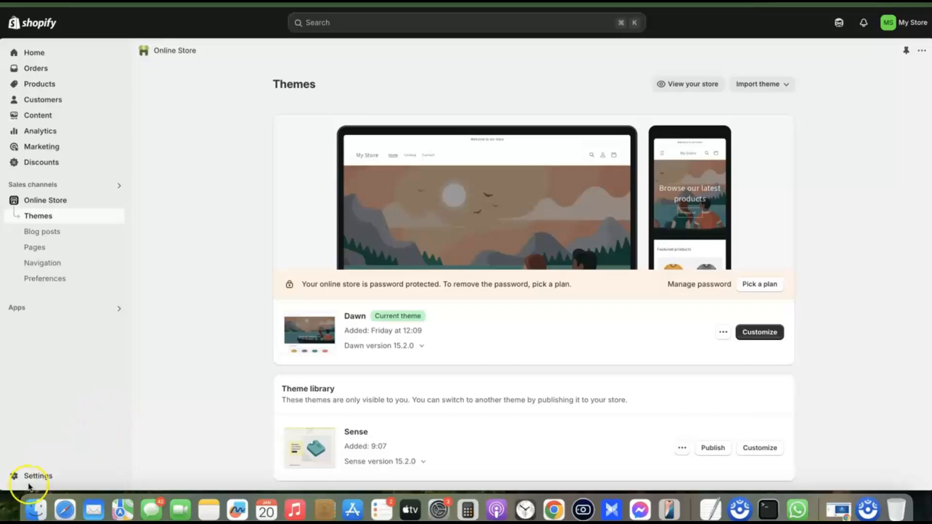
Open the store's payment settings and choose a provider from the third-party payment providers list
click(31, 476)
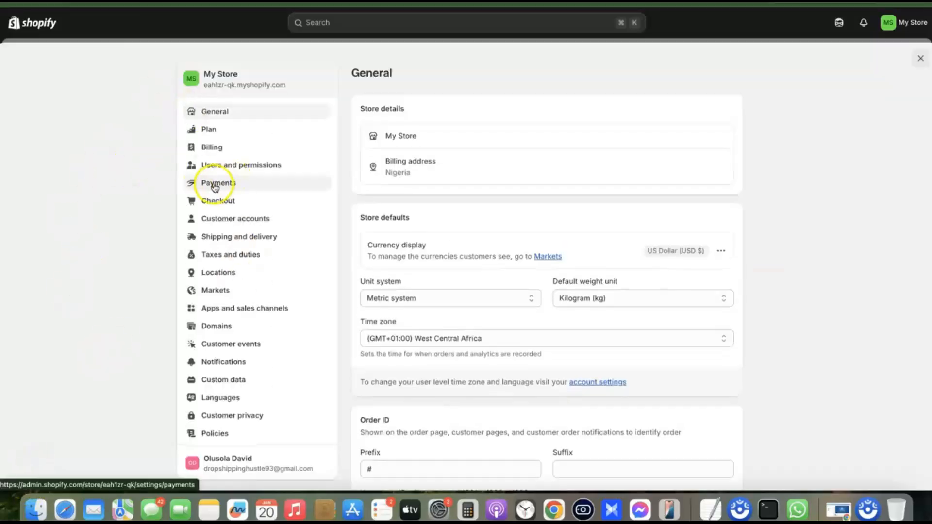
click(219, 183)
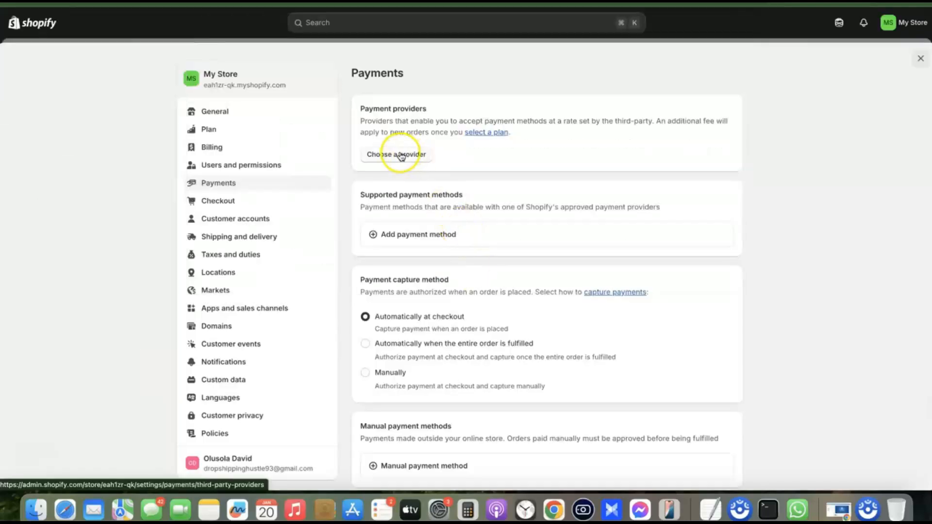
click(401, 155)
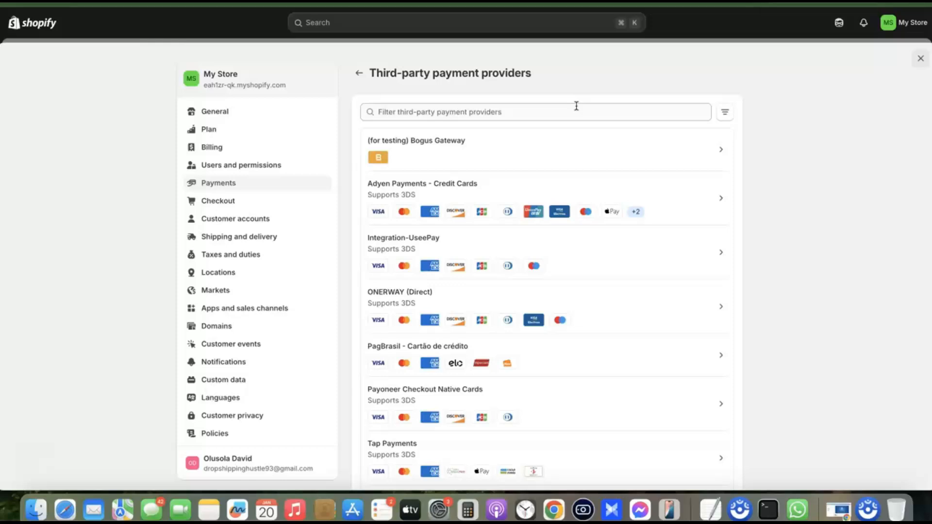
Search the third-party payment providers for Stripe and open its account connection form
click(575, 112)
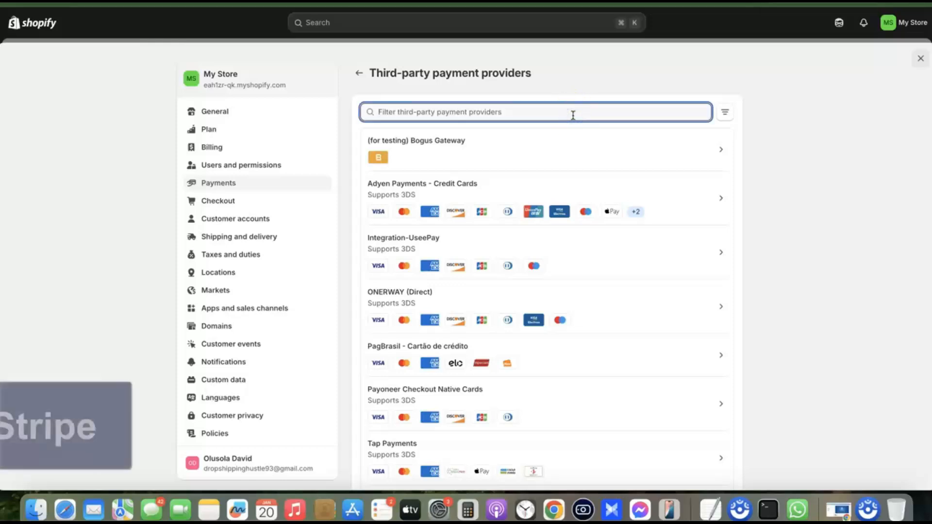
text(Stripe)
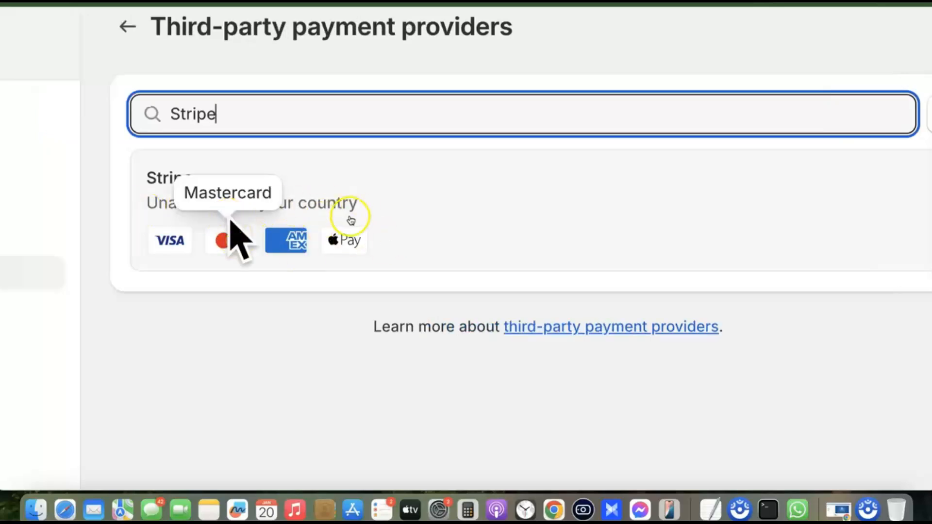
click(494, 191)
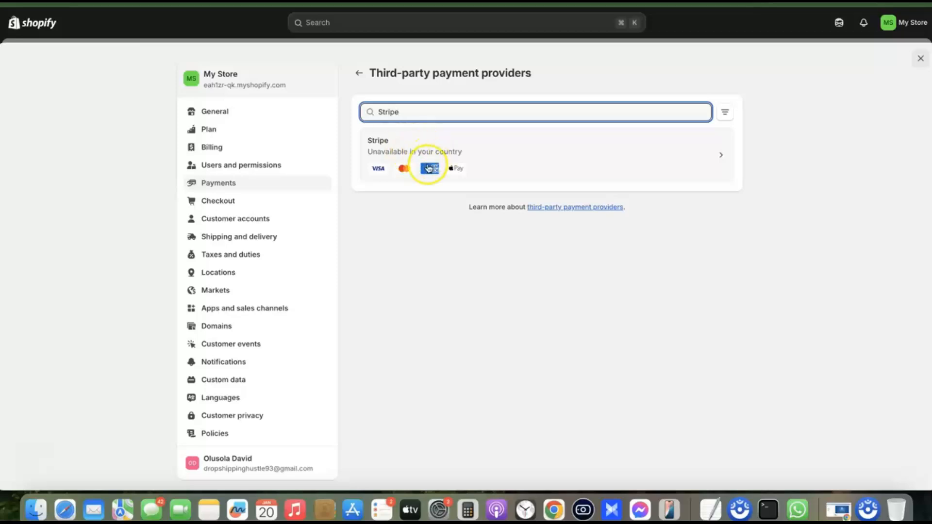
click(520, 152)
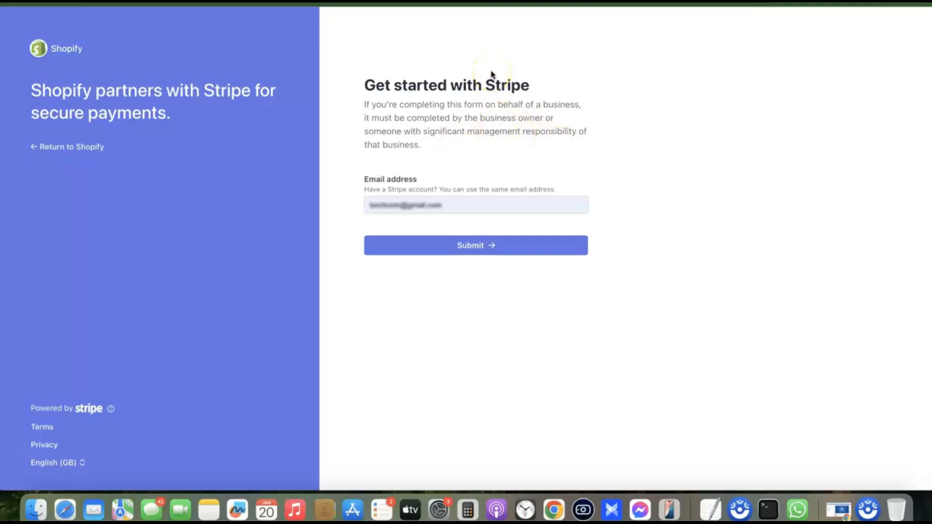
Submit the Stripe account's email address and sign in with the saved account password
click(465, 212)
click(481, 248)
click(450, 207)
click(462, 162)
click(466, 246)
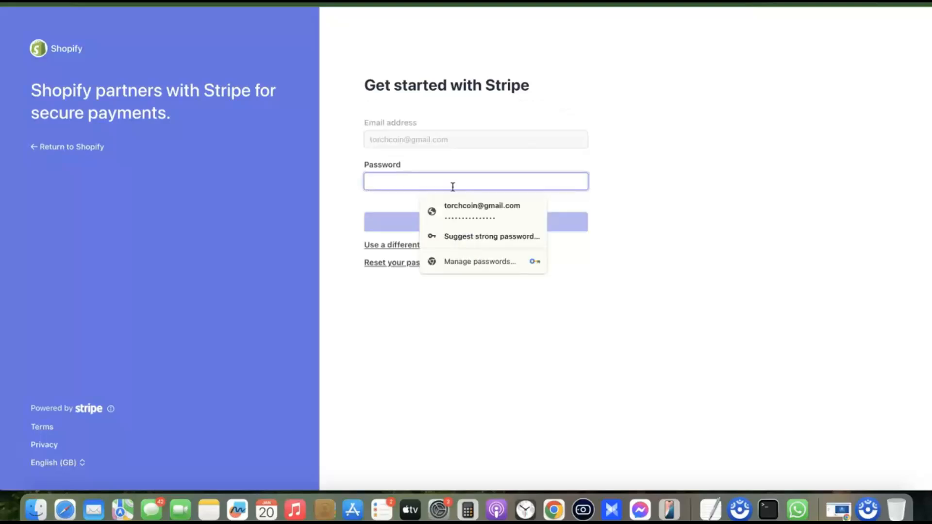
click(474, 214)
click(526, 201)
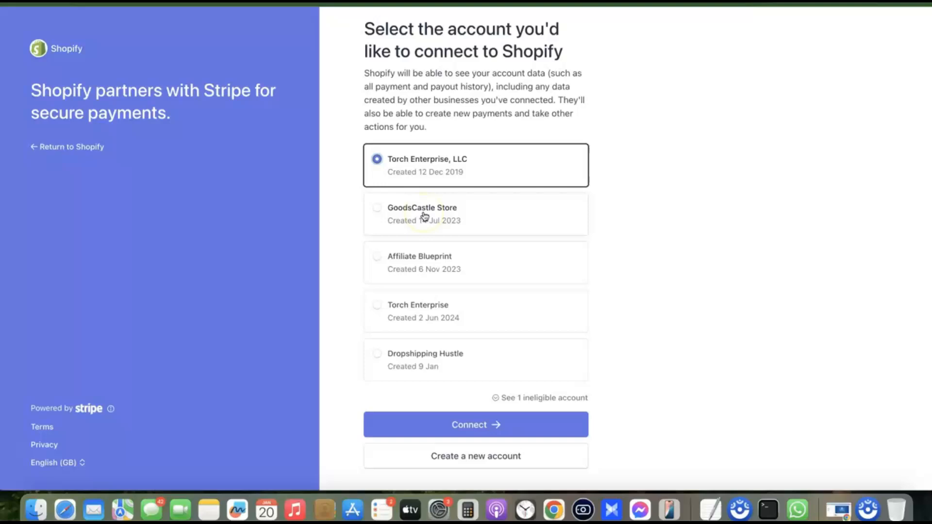
Select the GoodsCastle Store account and connect it to Shopify
click(424, 214)
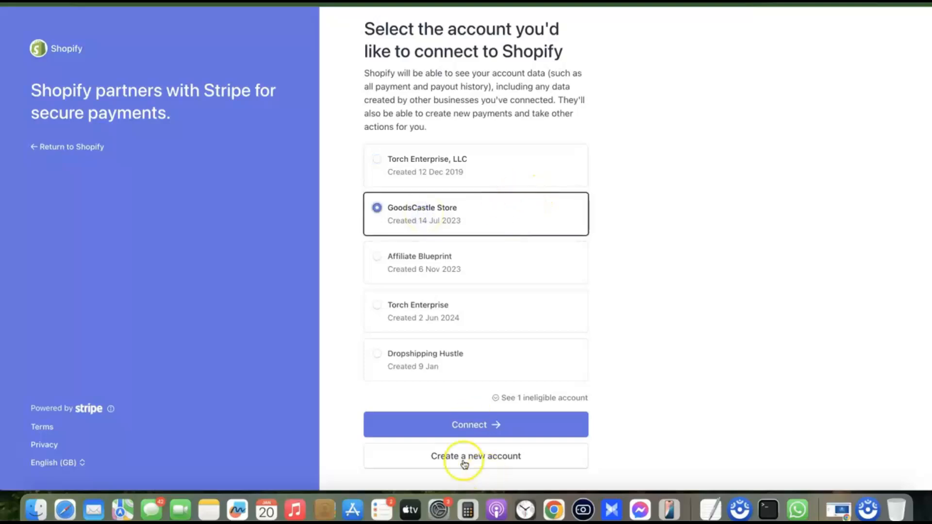
click(473, 425)
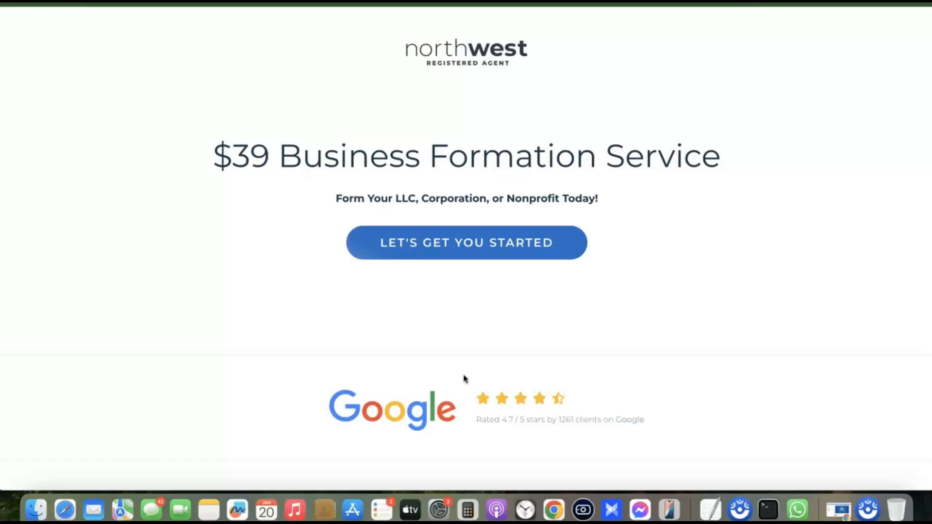
Start Northwest Registered Agent's $39 business formation order and choose LLC as the business type
click(673, 255)
click(488, 249)
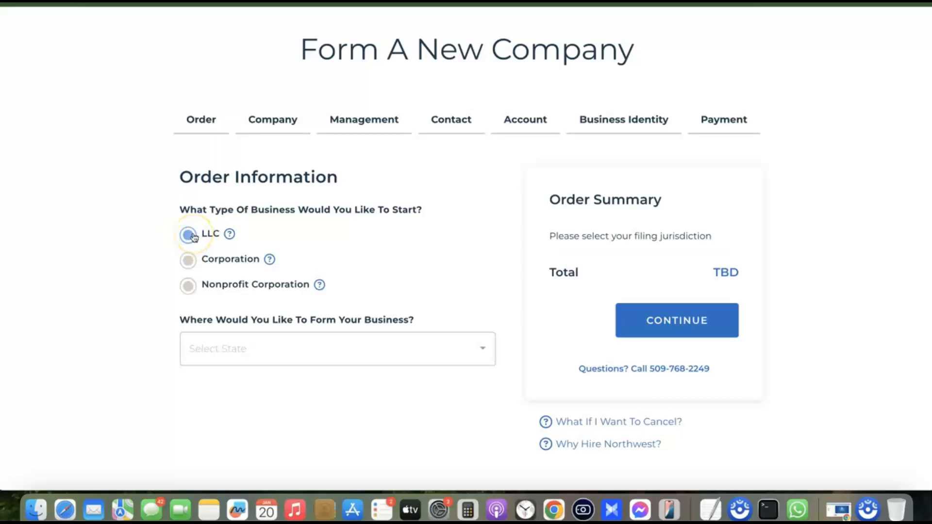
Choose New Mexico as the state in which to form the business and check the filing options and order summary
scroll(218, 291, down, 1)
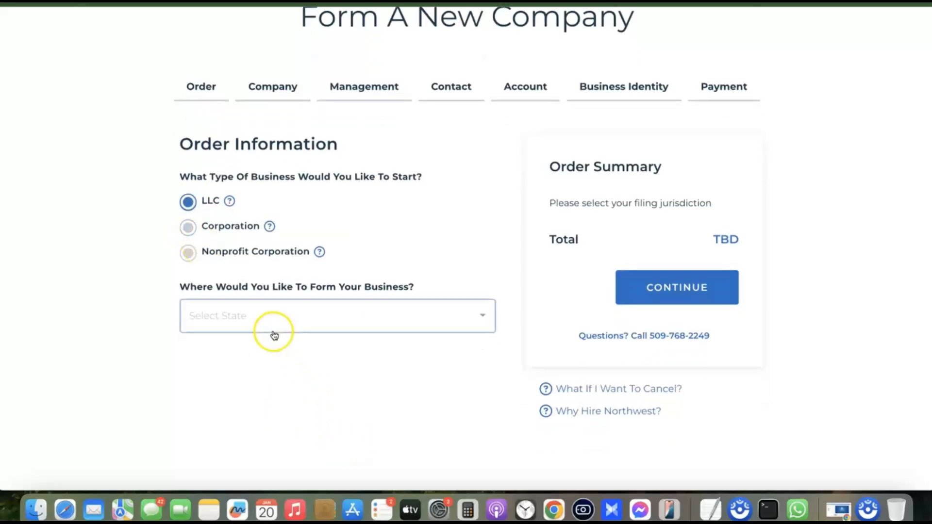
click(365, 307)
scroll(331, 251, down, 3)
scroll(332, 251, down, 10)
scroll(331, 251, up, 3)
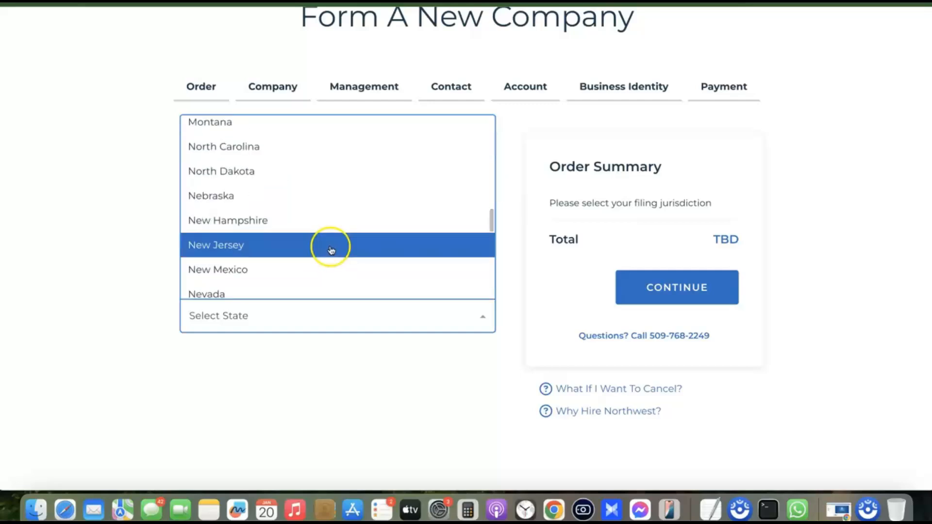
scroll(331, 251, up, 2)
scroll(329, 256, down, 2)
scroll(328, 252, down, 2)
click(298, 225)
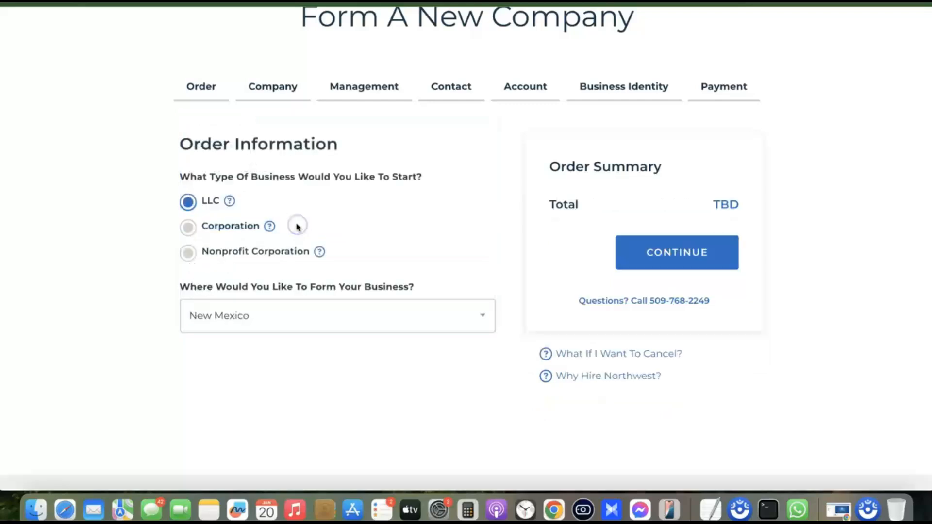
scroll(770, 215, down, 2)
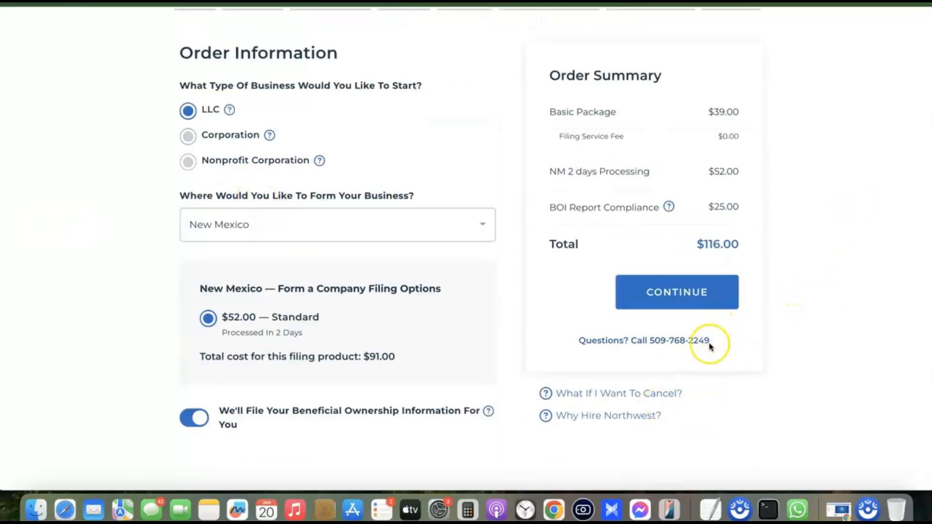
Check the New Mexico LLC order summary's fees and continue the order to the company details
click(686, 279)
scroll(632, 340, down, 1)
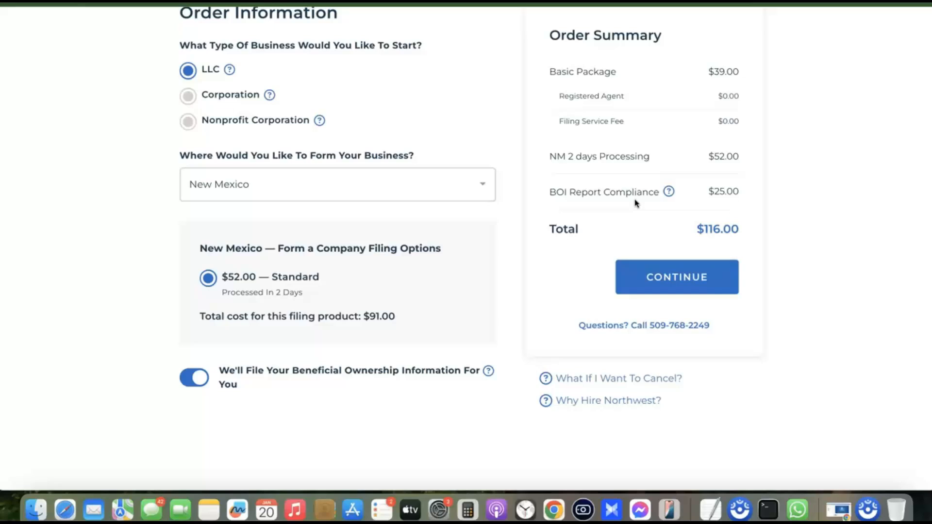
click(621, 191)
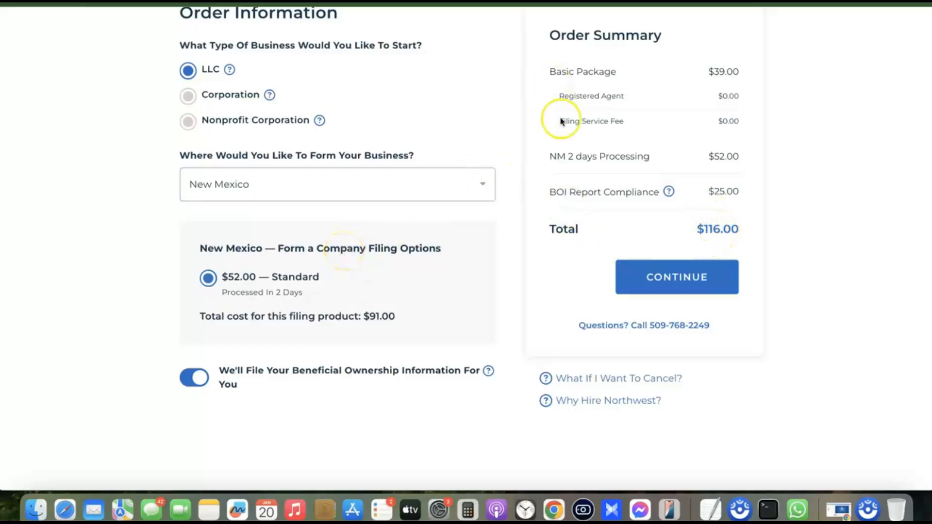
click(695, 290)
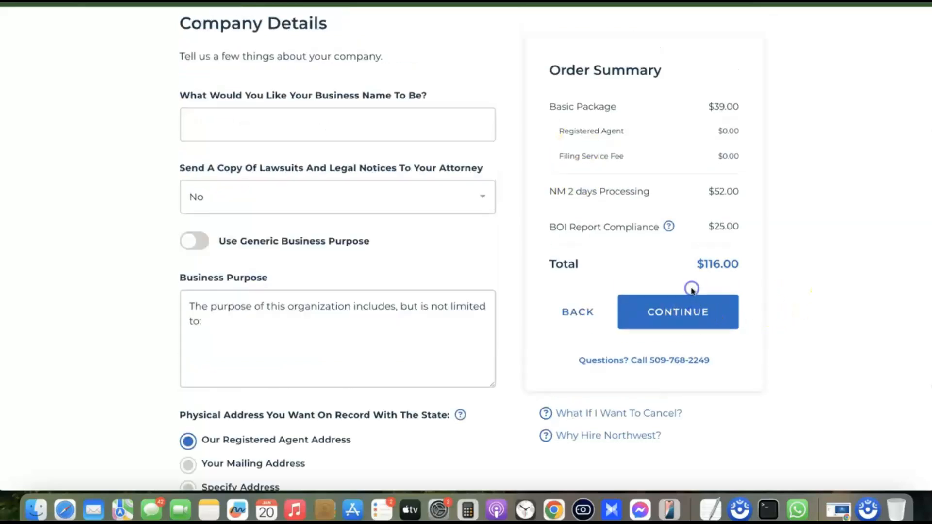
Choose No for sending a copy of lawsuits and legal notices to the attorney
click(402, 124)
click(276, 202)
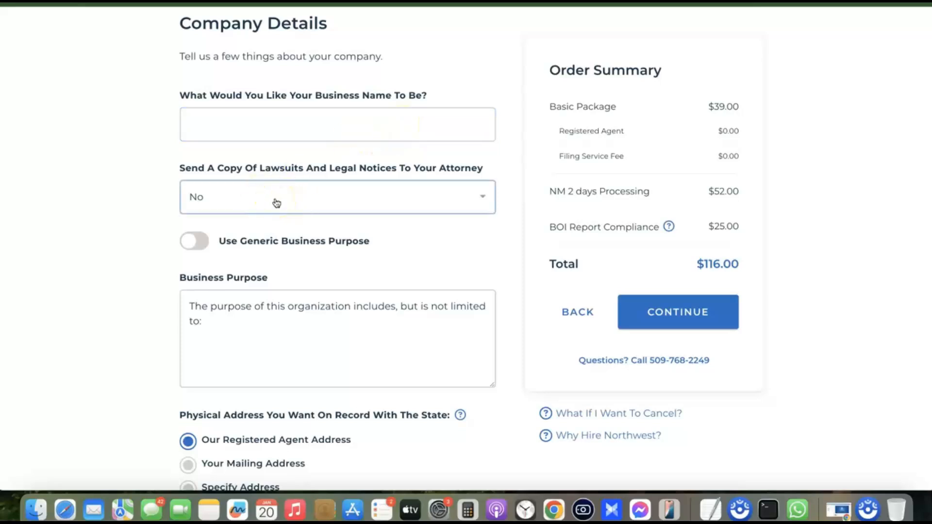
click(276, 200)
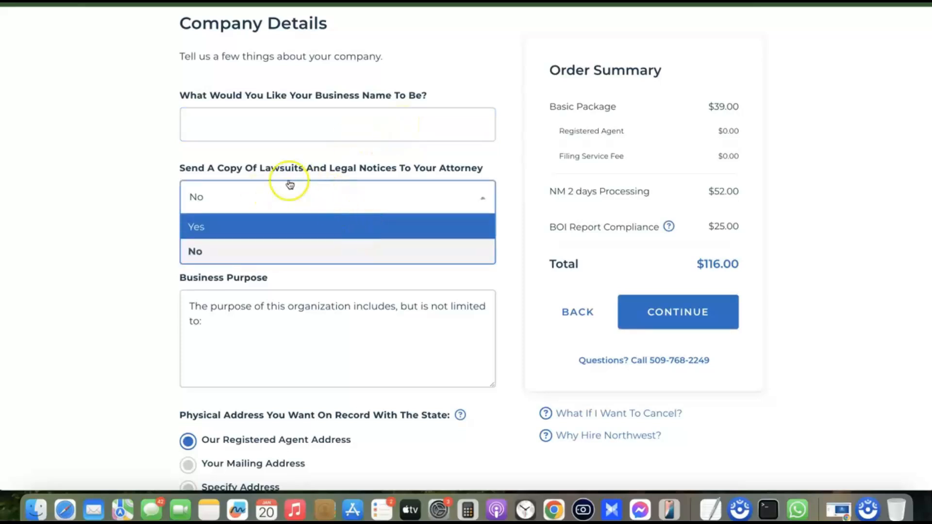
click(394, 169)
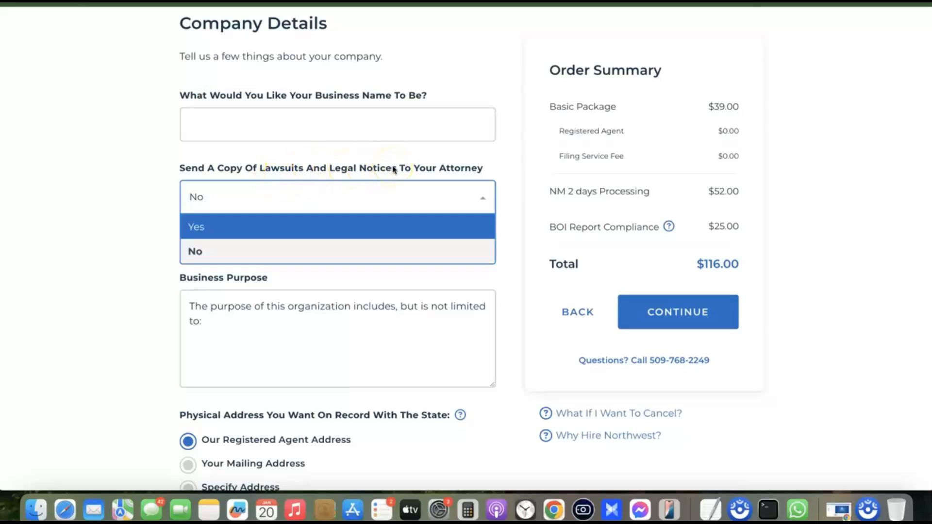
click(204, 250)
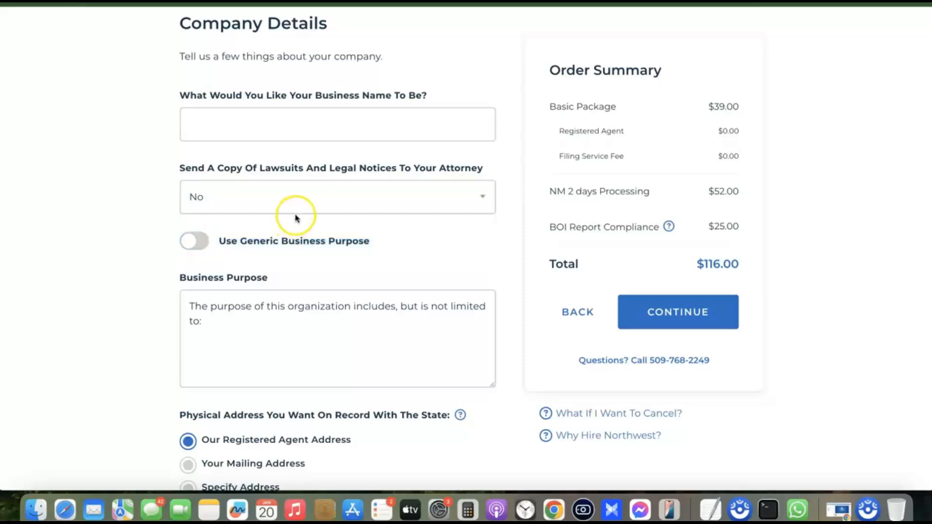
Examine the business purpose field and the physical and mailing address options in the company details
scroll(291, 233, down, 1)
click(335, 308)
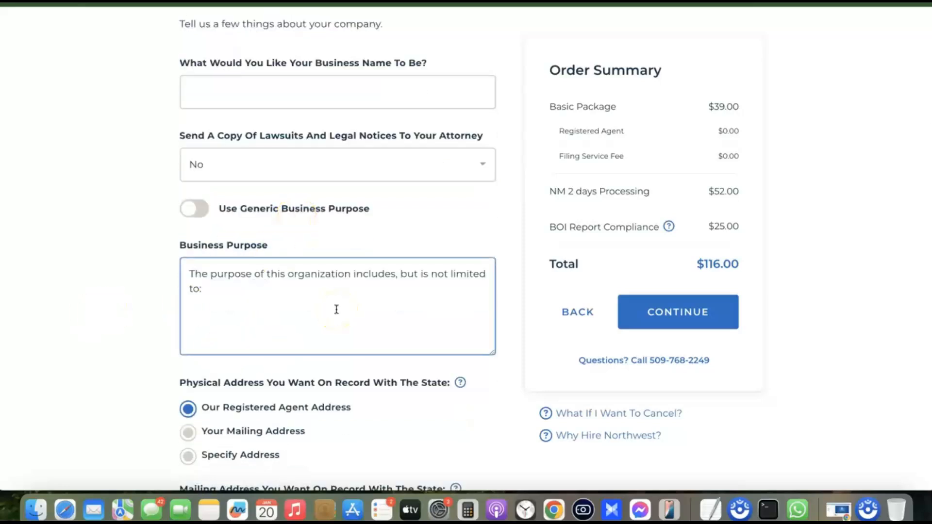
scroll(314, 302, down, 4)
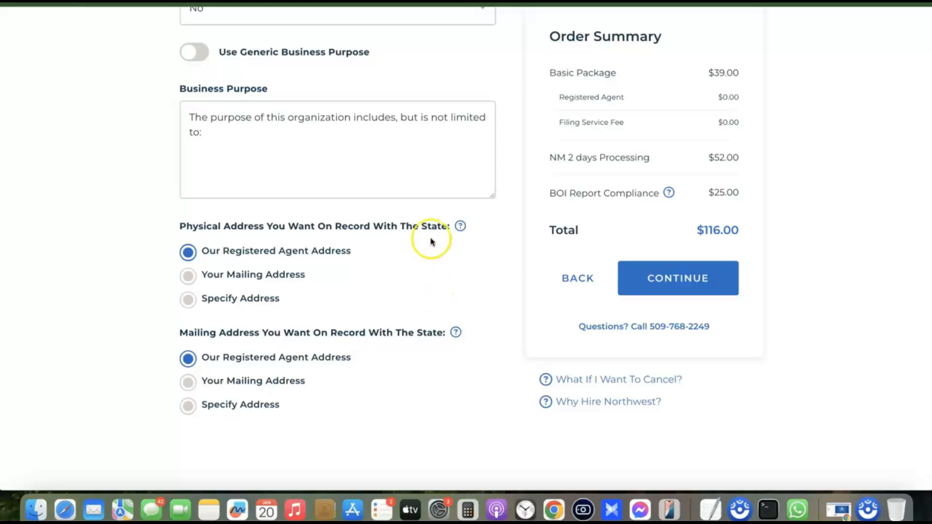
scroll(431, 239, up, 5)
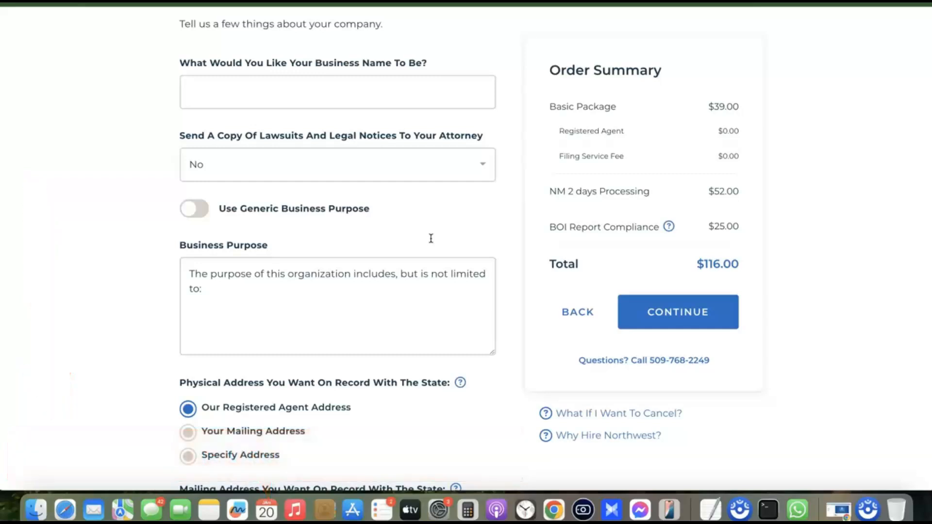
scroll(500, 220, up, 5)
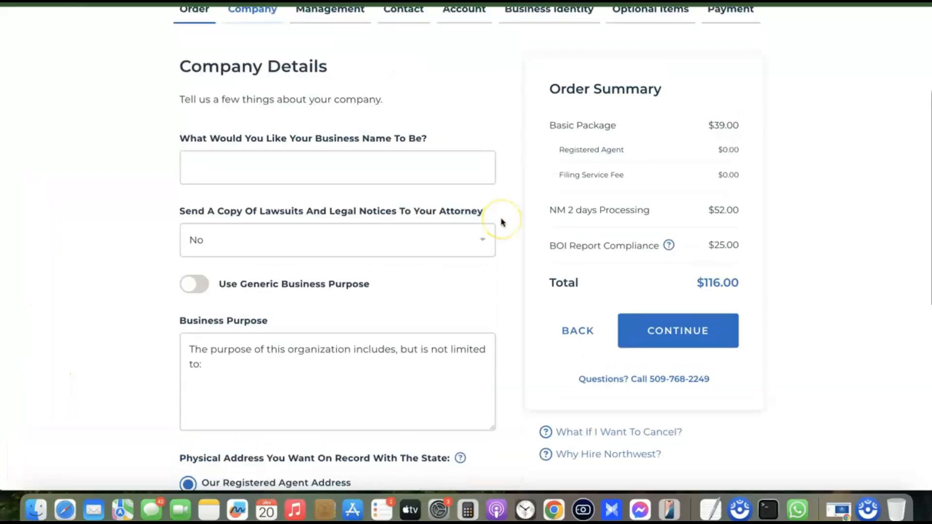